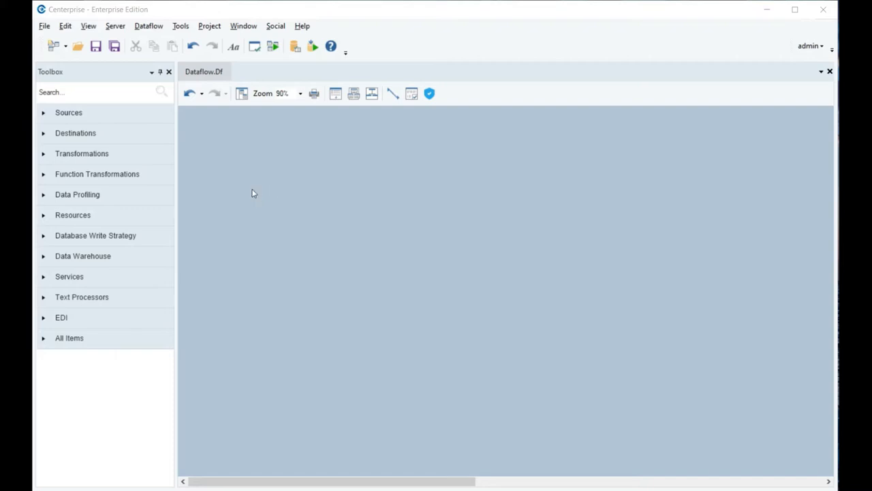
Add a PatientsData Excel Workbook Source and a Database Table Source below it on Dataflow.Df.
click(209, 70)
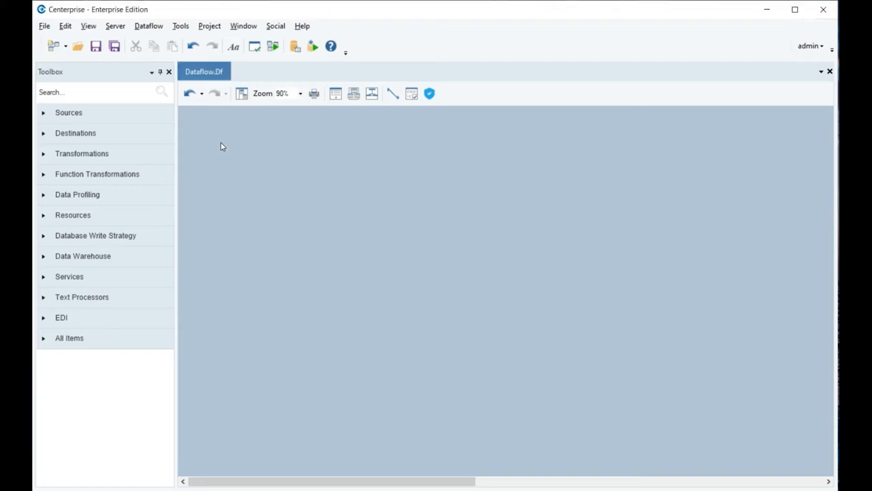
click(153, 114)
drag(122, 215, 206, 145)
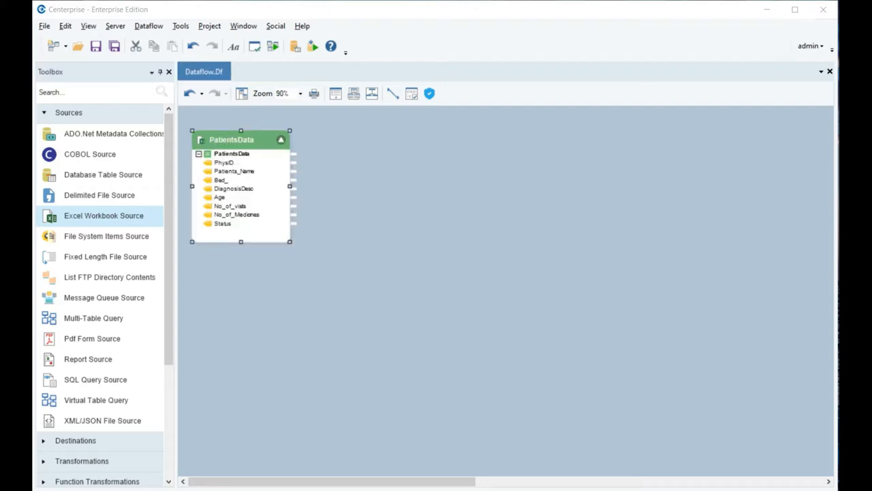
click(232, 277)
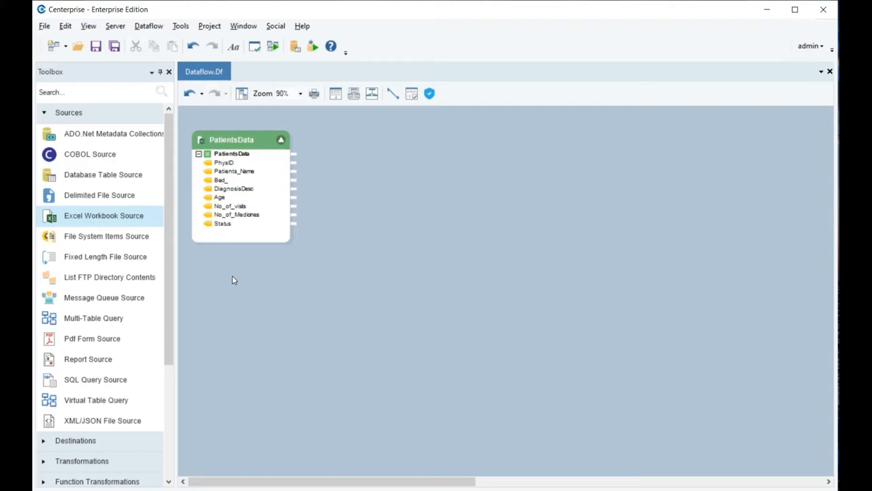
click(141, 176)
drag(141, 176, 200, 270)
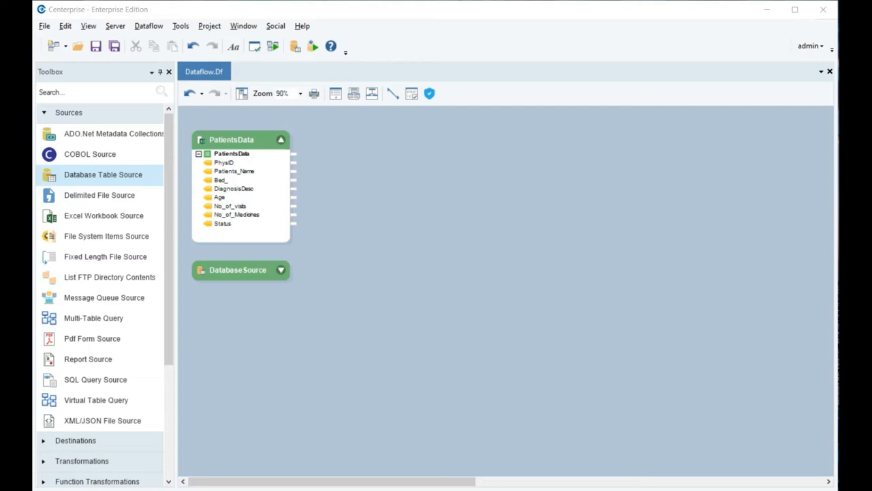
Open the DatabaseSource properties and set the data provider to Amazon Redshift.
right_click(261, 273)
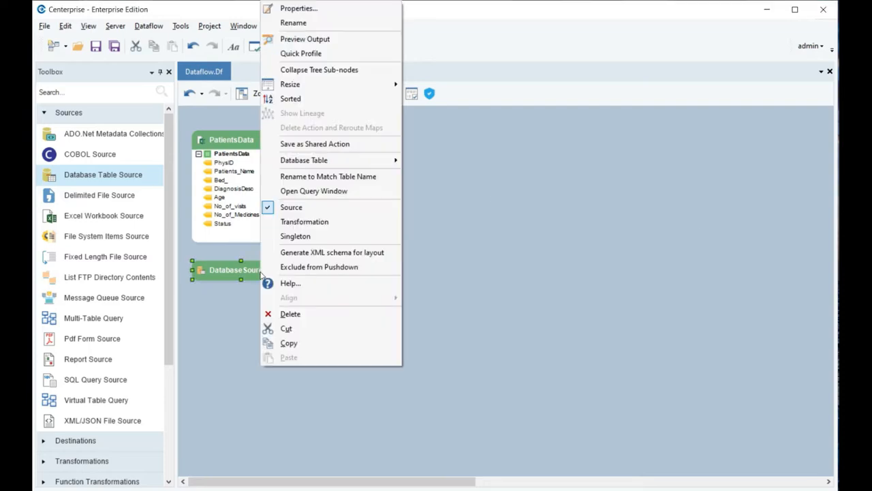
click(328, 13)
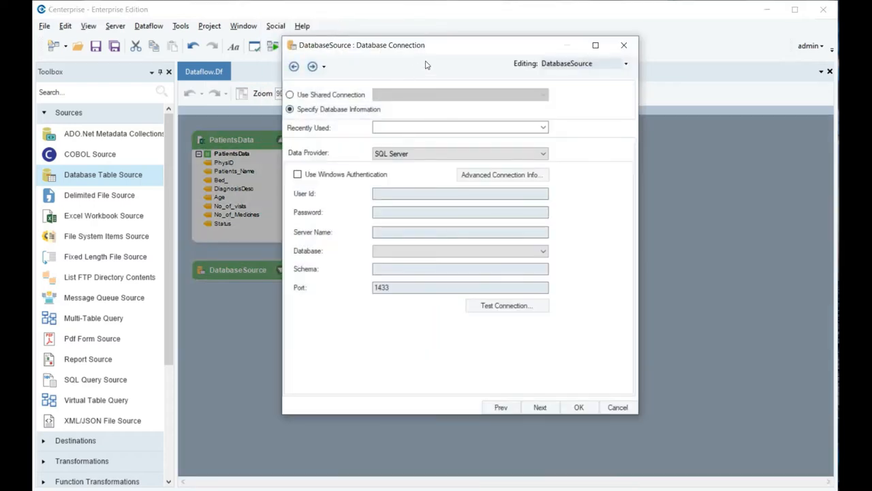
drag(441, 50, 449, 82)
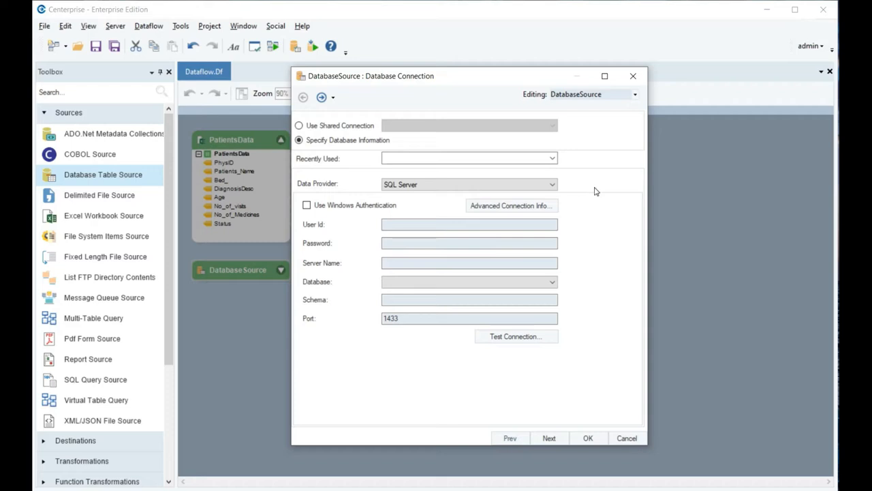
click(552, 185)
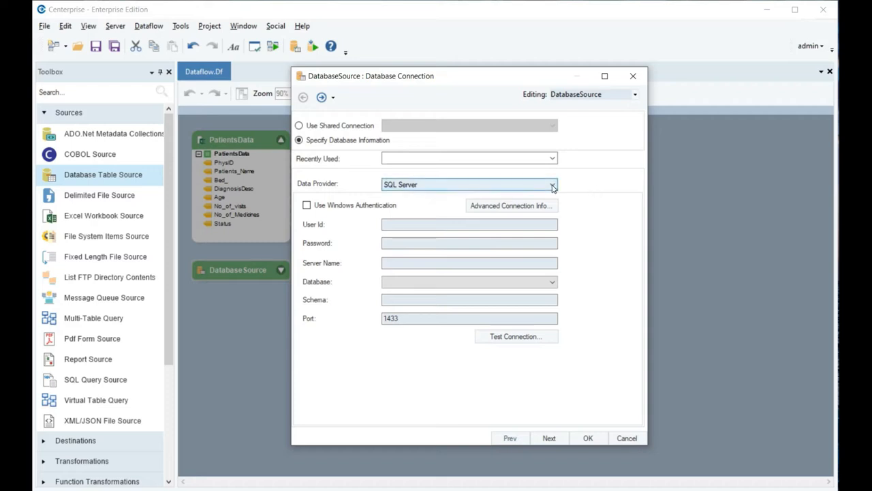
click(536, 211)
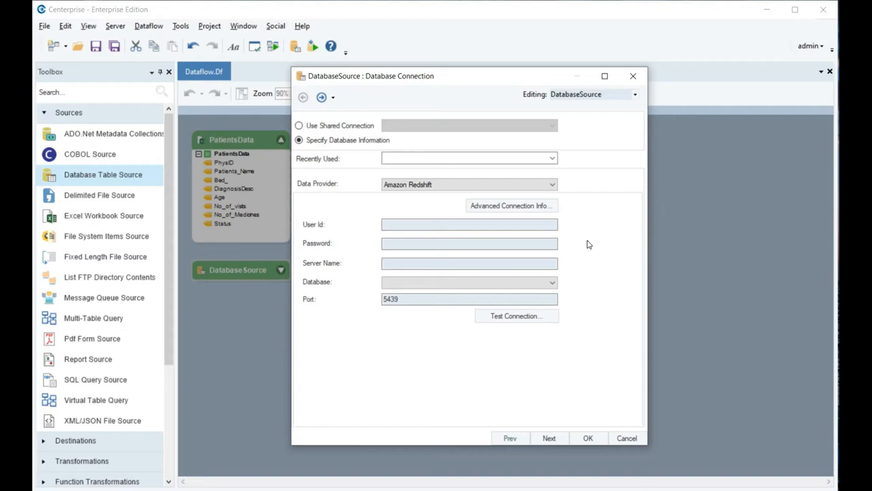
Enter the database user ID and password, and paste the Redshift cluster hostname as server.
click(553, 226)
text(redshift)
click(512, 243)
text(************)
click(413, 263)
key(ctrl+v)
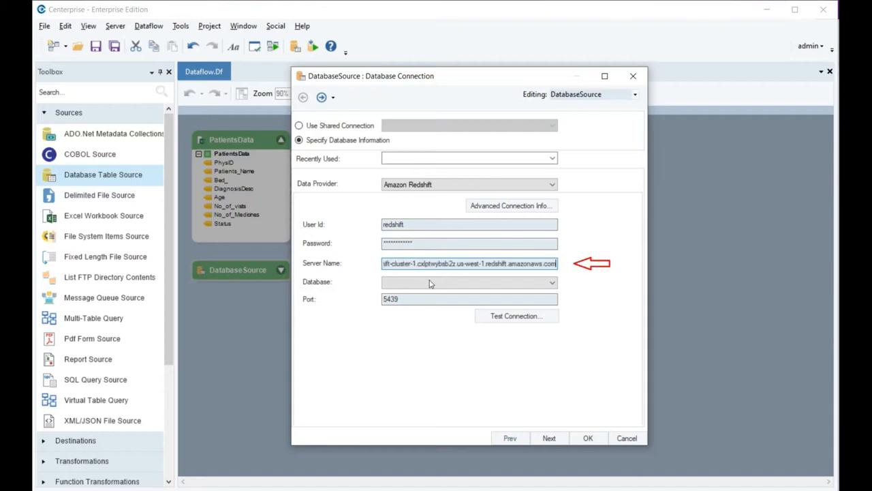
Choose the redshift database and confirm the connection test succeeds.
click(551, 282)
click(449, 290)
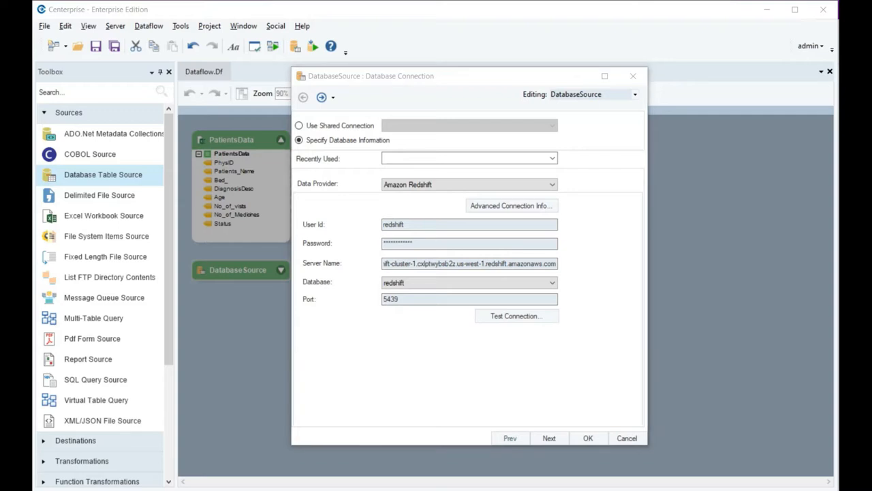
click(592, 297)
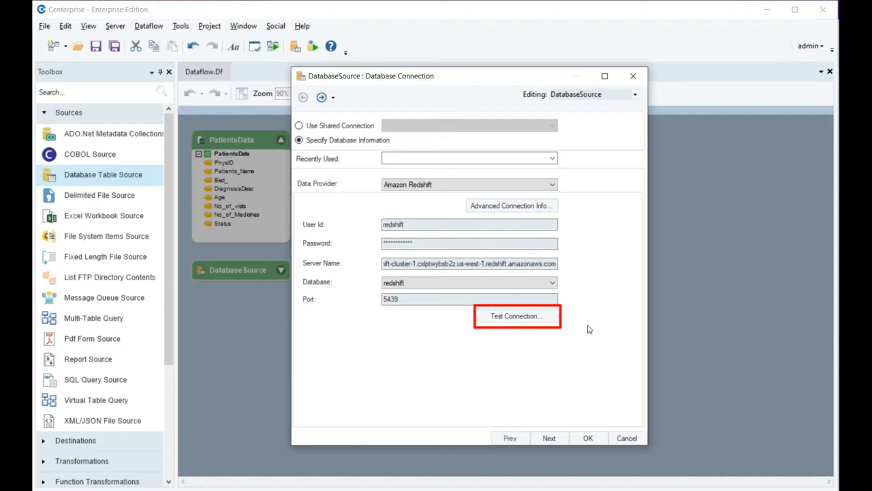
click(540, 320)
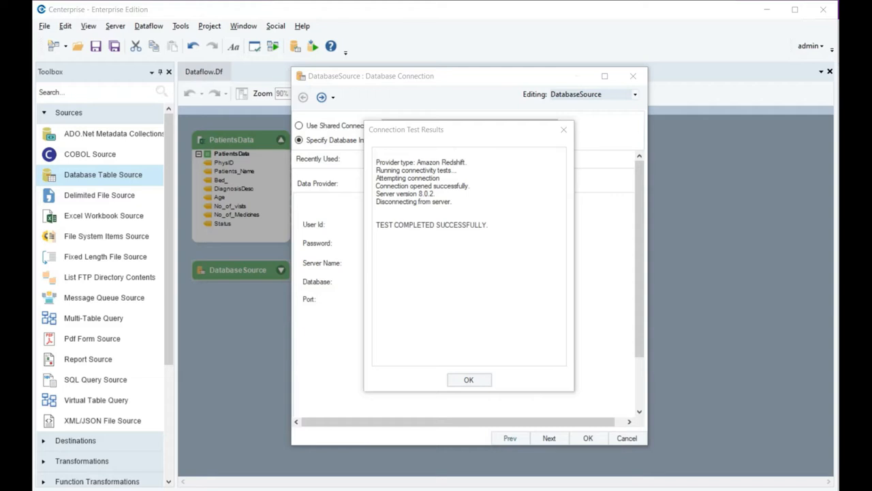
click(471, 380)
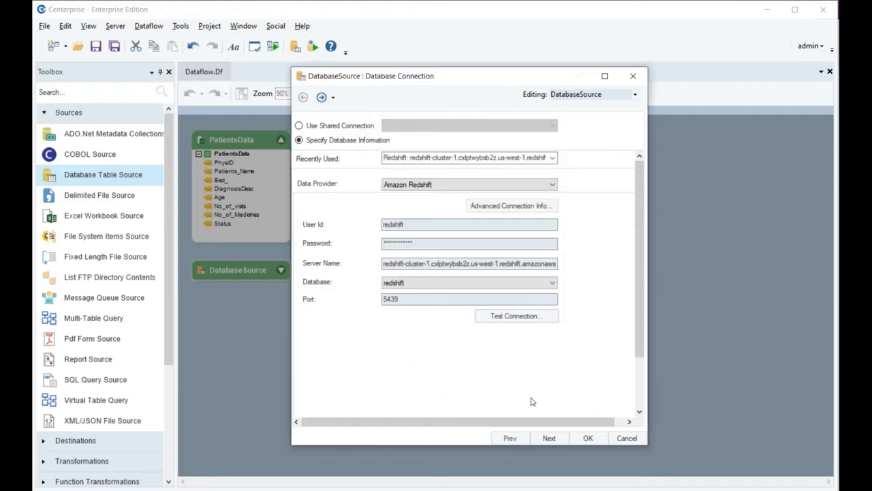
Select public.physiciansdata as the DatabaseSource table.
click(550, 438)
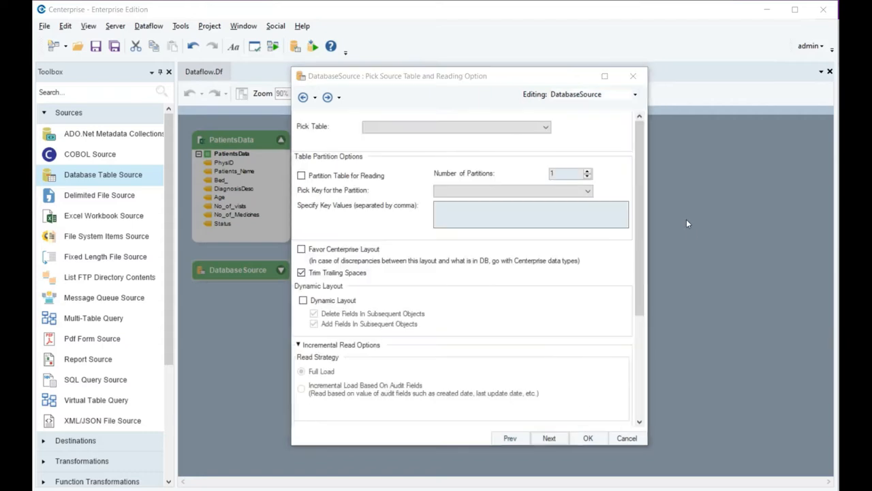
click(545, 130)
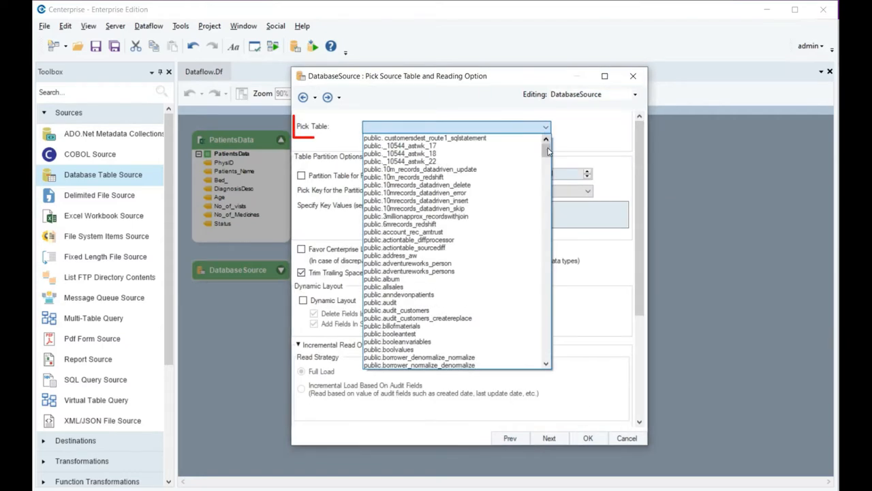
drag(548, 152, 569, 275)
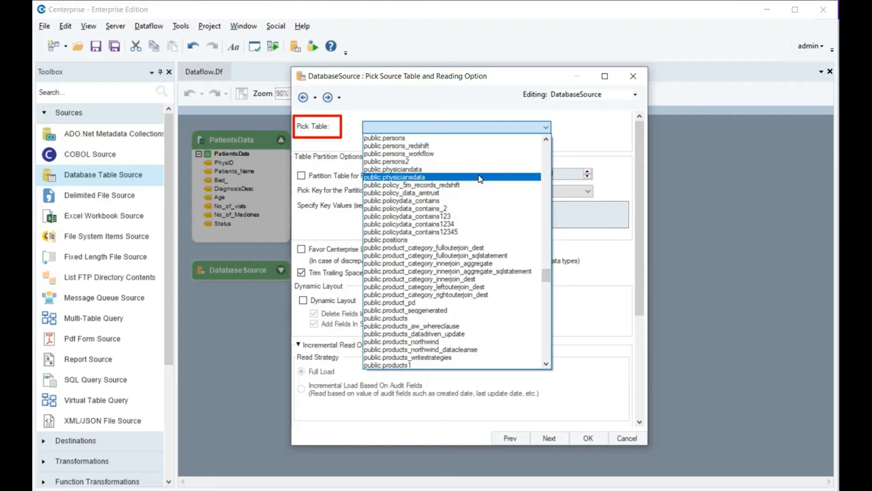
click(479, 178)
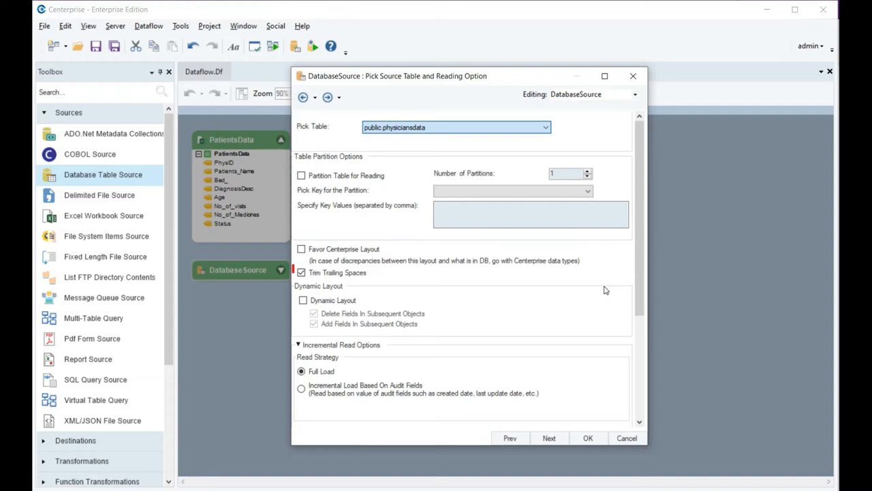
click(682, 308)
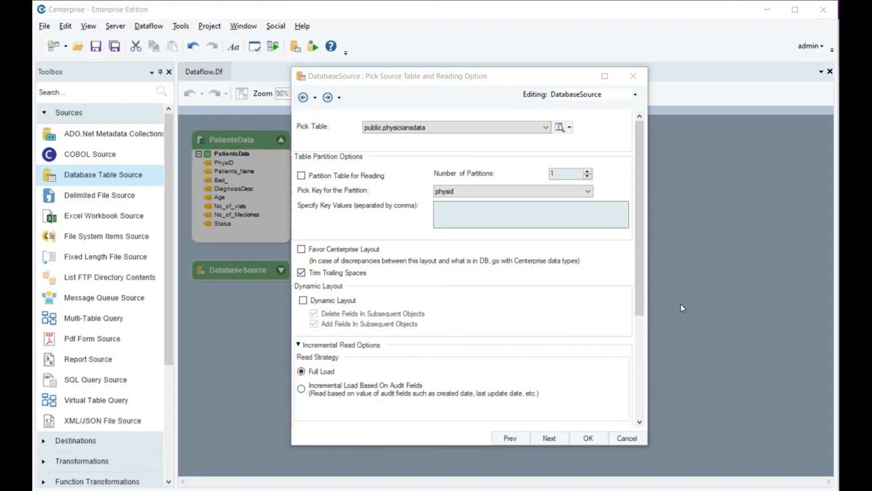
Accept the physid, physname, roomno, noofnurses layout with no where clause, then expand the node.
click(563, 438)
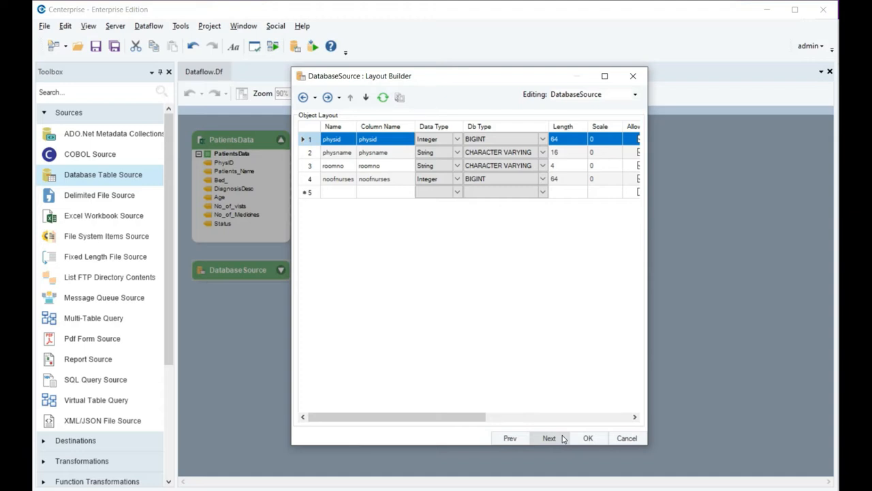
click(563, 438)
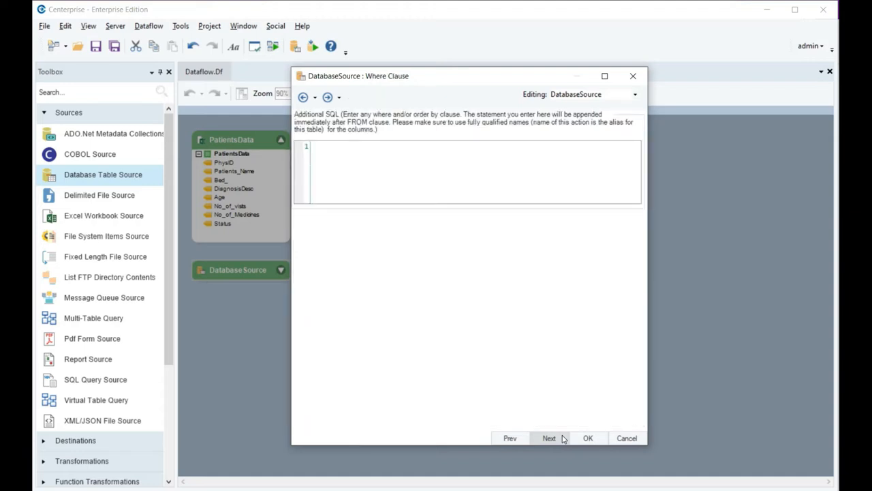
click(564, 438)
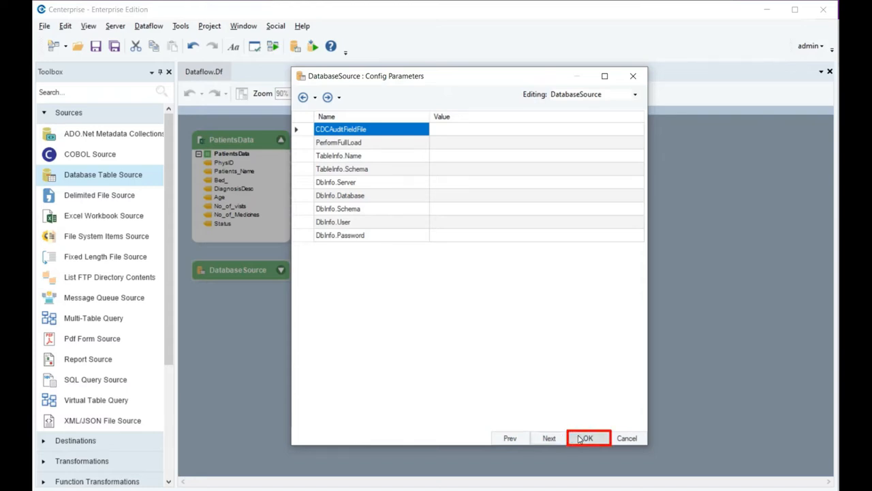
click(581, 439)
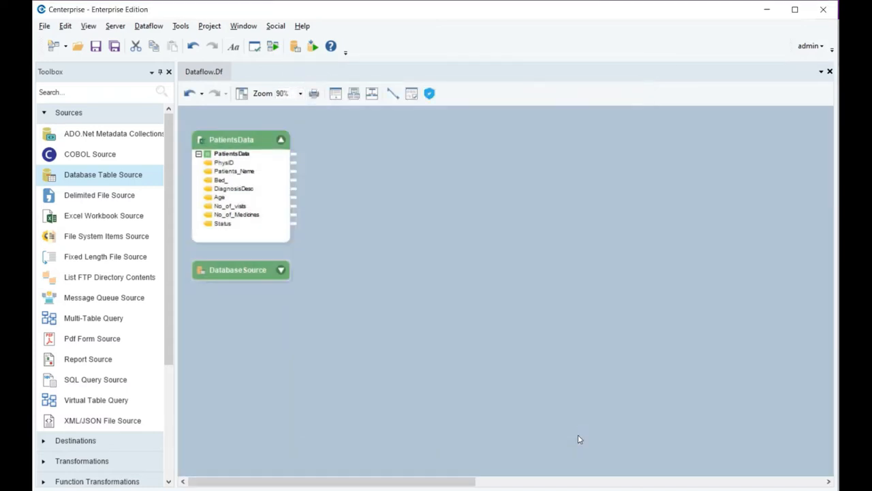
click(281, 271)
Map physid, physname, roomno to the Join's PhysID_1, PhysName, RoomNo, and link Join output to Filter.
click(325, 306)
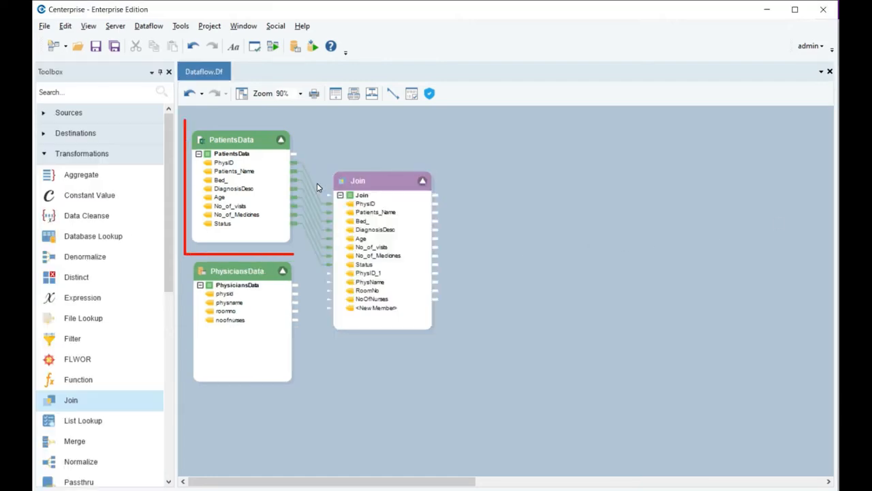
drag(314, 281, 329, 273)
drag(295, 303, 329, 283)
mouse_move(295, 311)
mouse_down()
mouse_move(329, 290)
mouse_move(298, 321)
mouse_move(314, 301)
mouse_up()
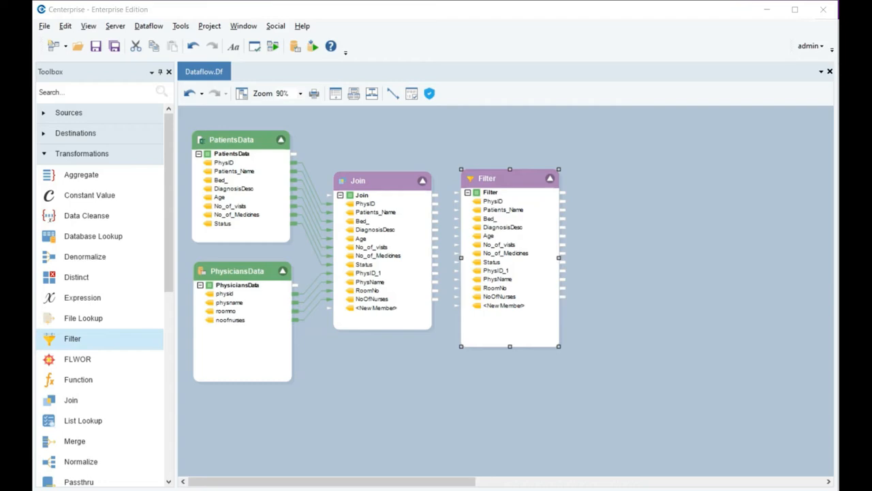
drag(436, 195, 459, 192)
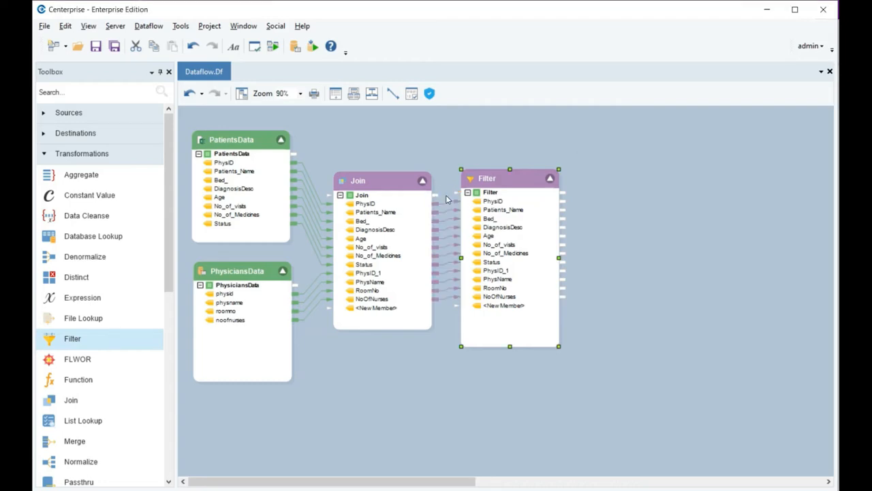
double_click(493, 181)
Keep the Filter's Status = "In Progress" condition and link its output to the Route input.
click(687, 366)
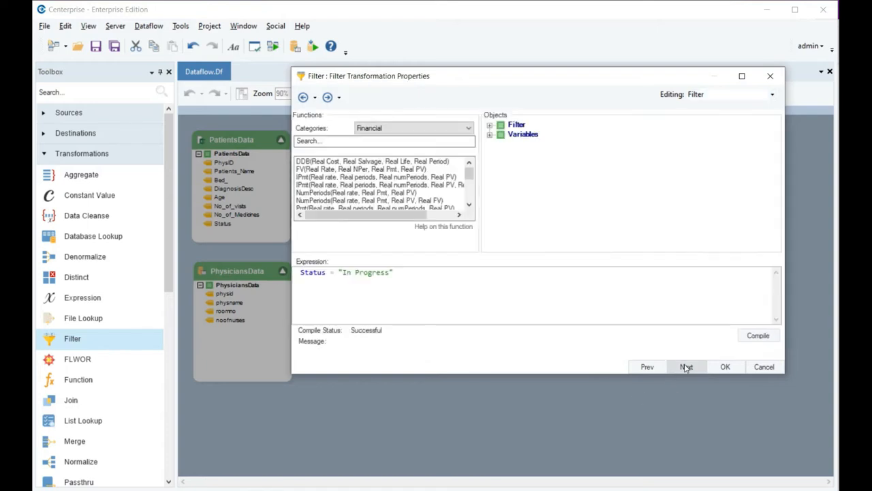
click(724, 367)
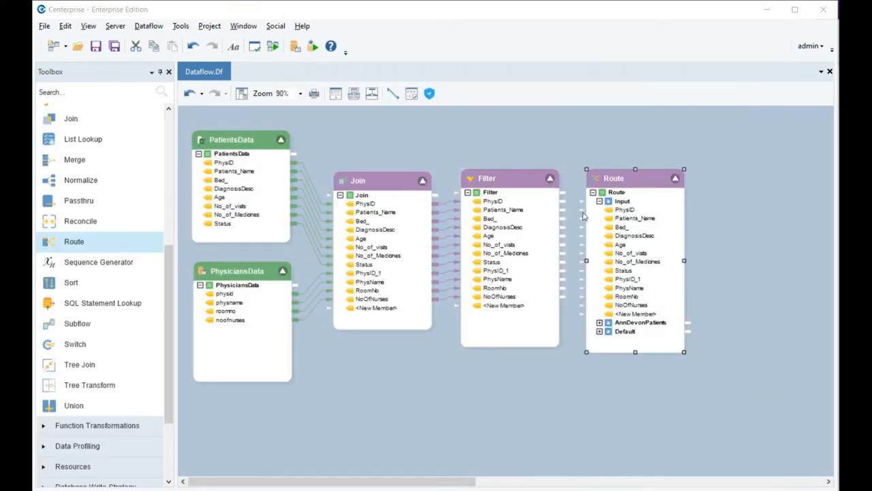
drag(563, 192, 584, 201)
double_click(622, 184)
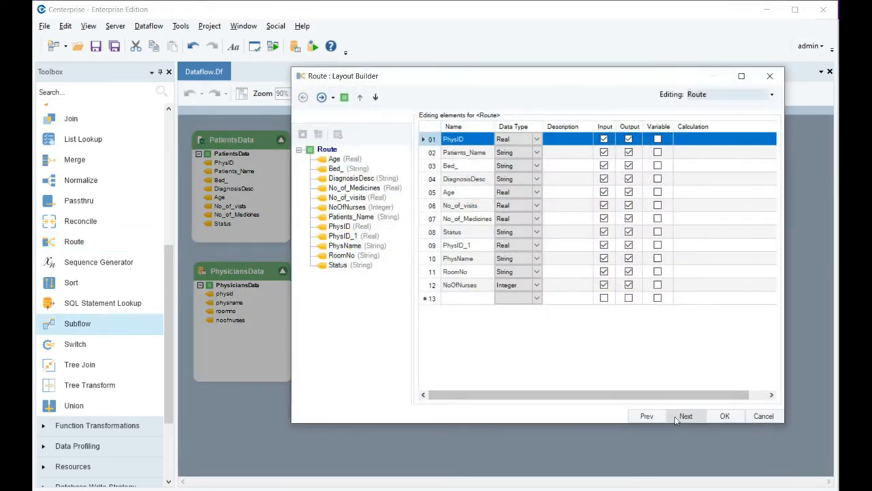
click(685, 415)
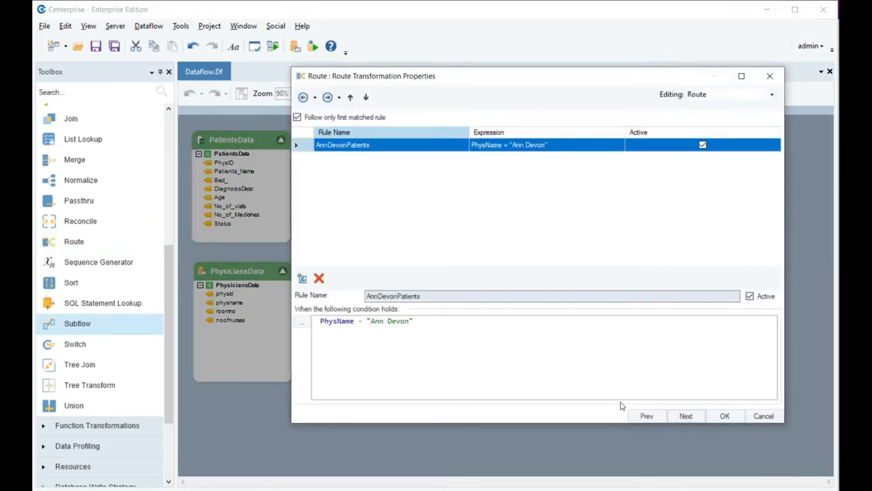
click(722, 416)
click(658, 324)
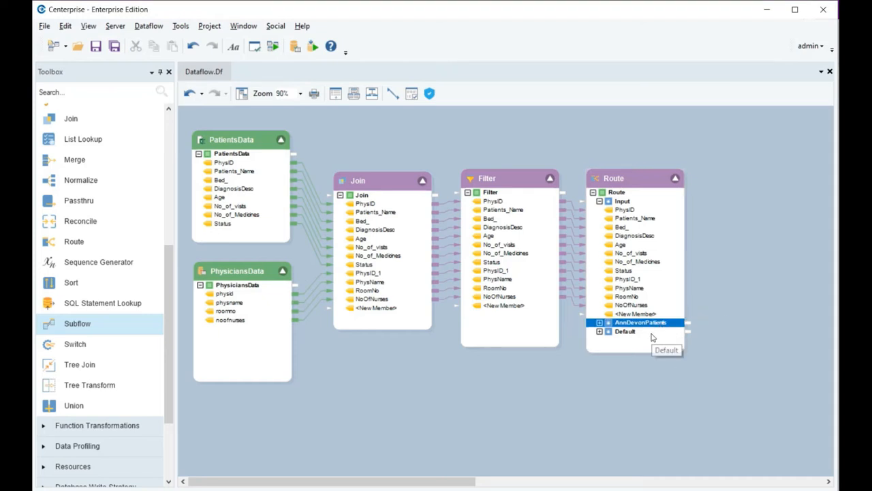
click(651, 333)
click(666, 367)
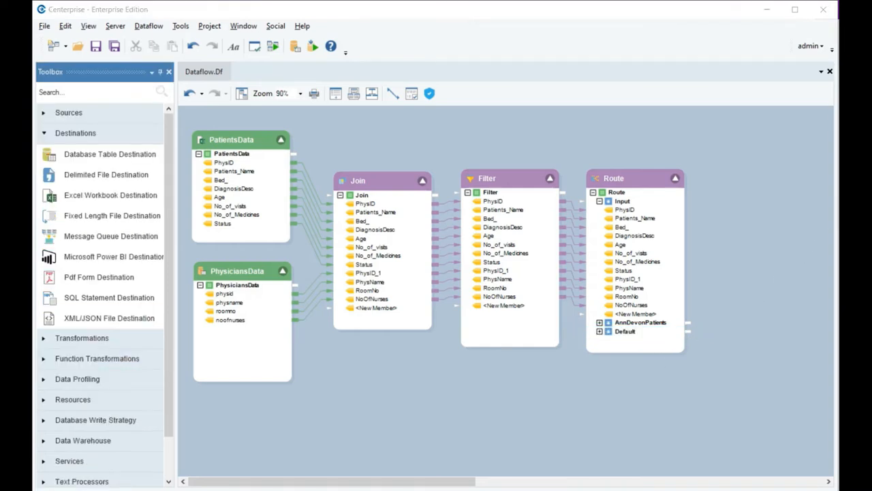
Place a Database Table Destination to the right of the Route.
click(719, 294)
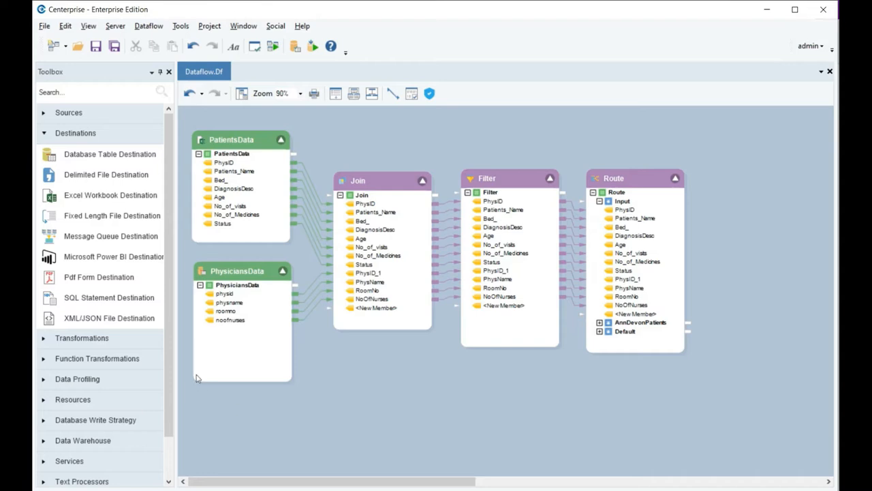
drag(127, 155, 709, 203)
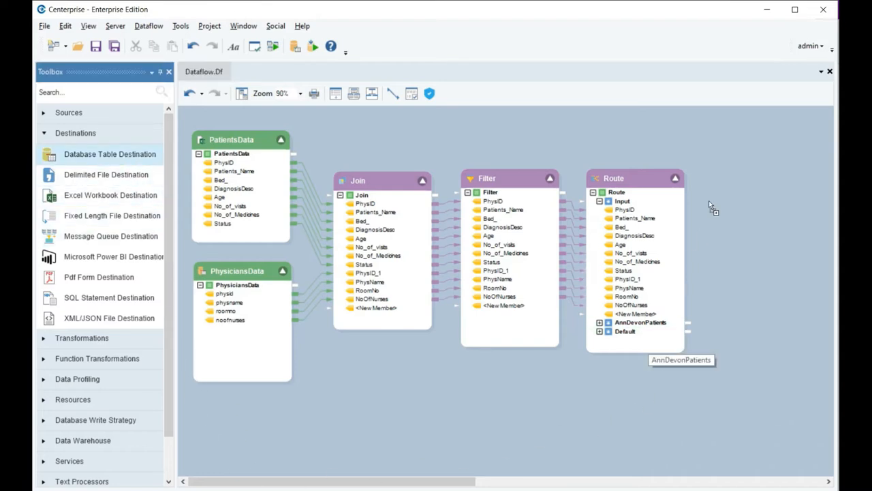
drag(724, 170, 731, 172)
Connect the destination to the saved Redshift connection and verify the test succeeds.
double_click(730, 172)
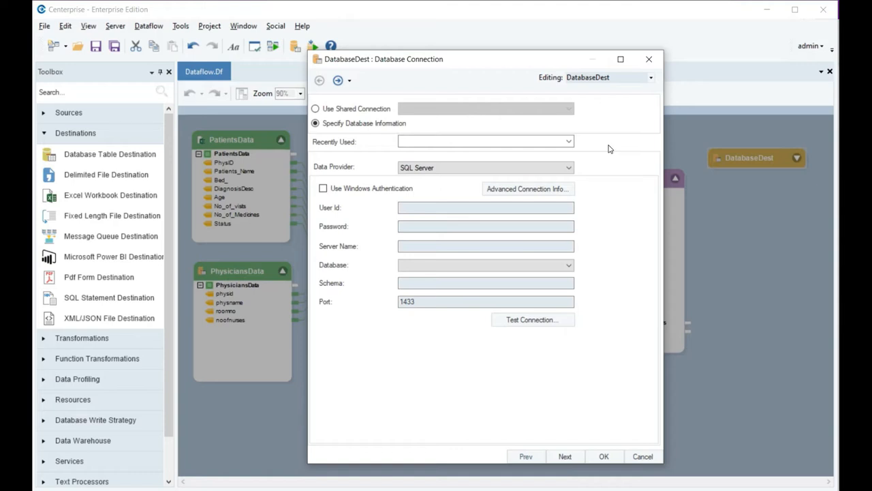
click(569, 141)
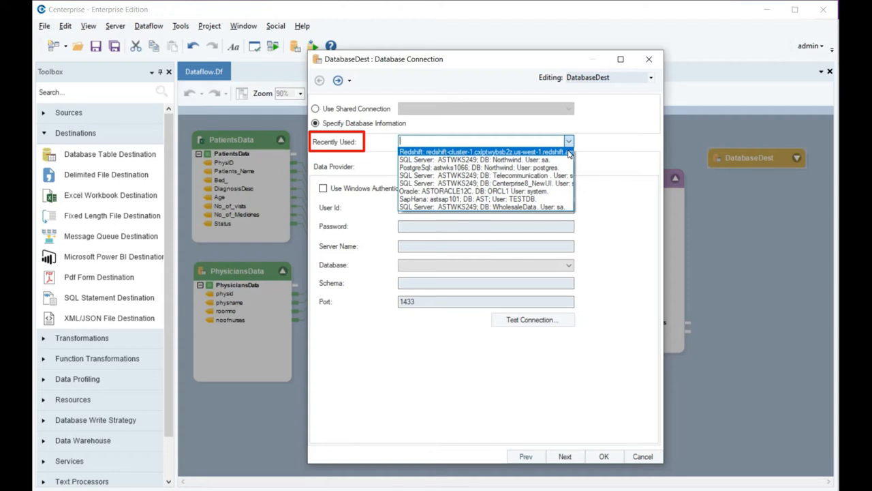
click(569, 153)
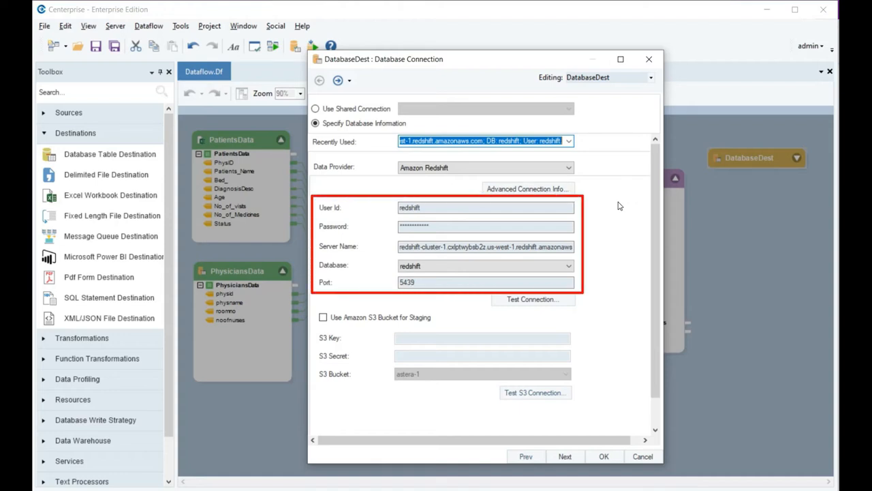
click(563, 300)
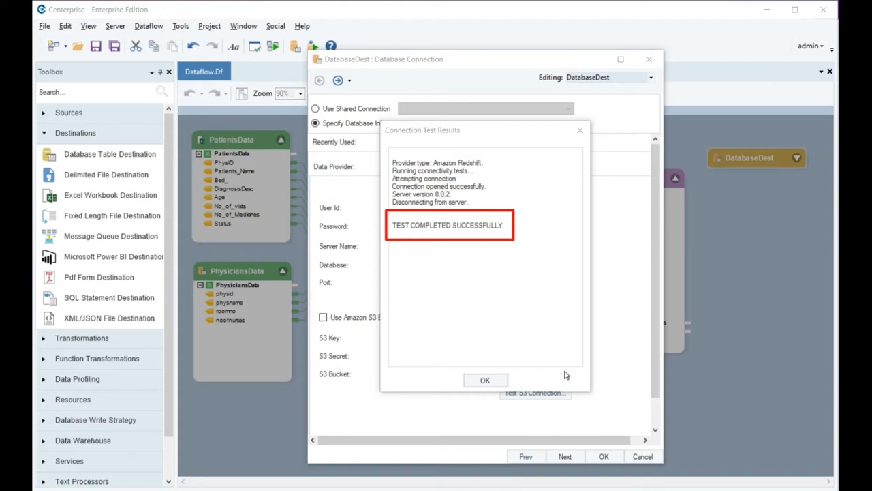
click(492, 380)
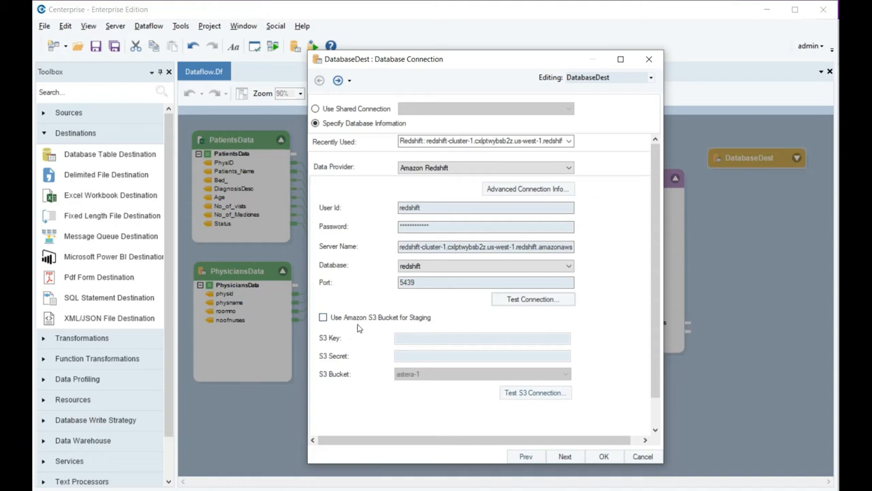
Enable S3 staging with the pasted access key and secret, bucket astera-1, and test it successfully.
click(324, 318)
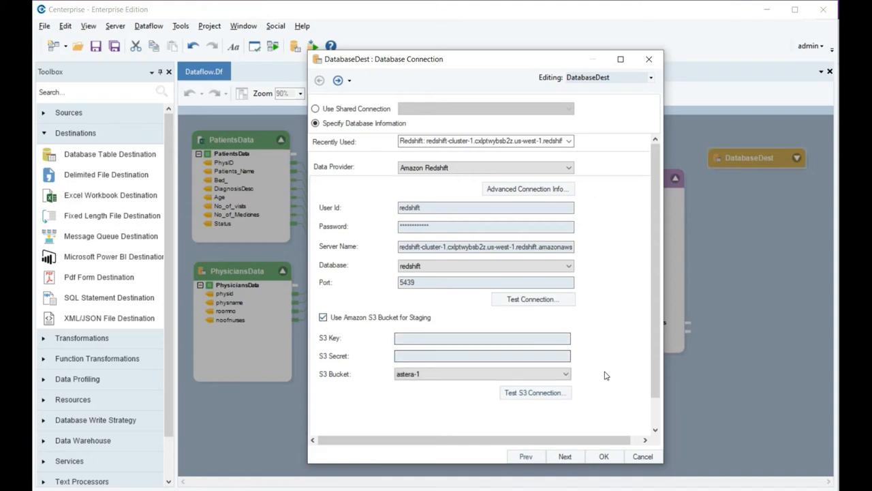
click(477, 337)
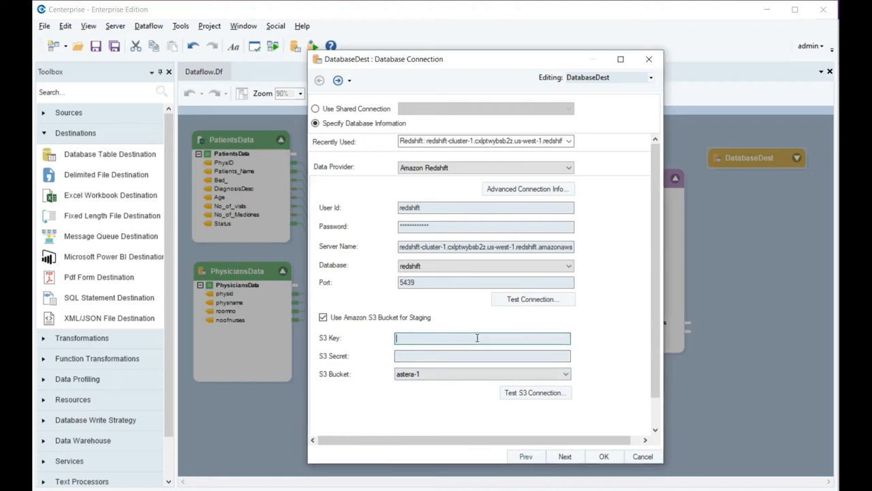
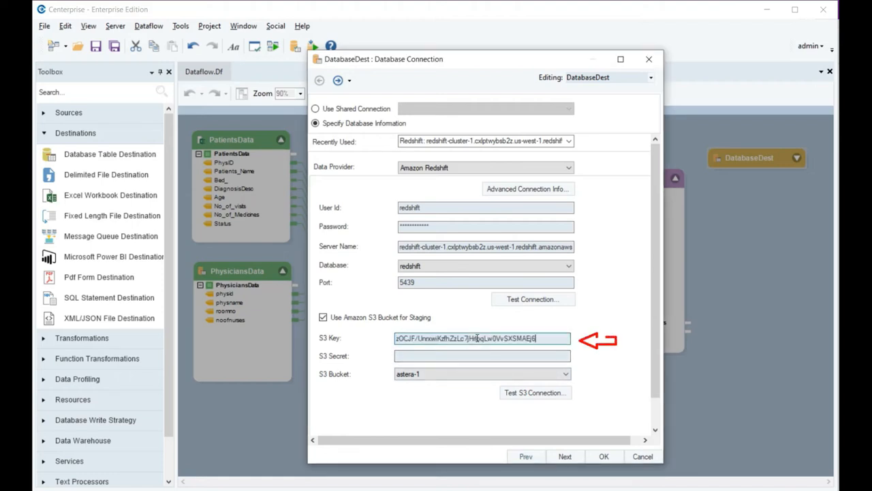
click(436, 355)
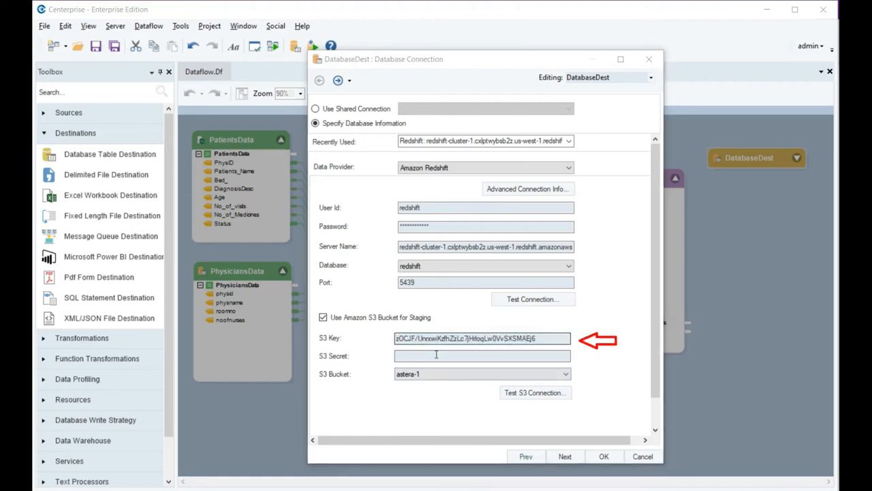
key(ctrl+v)
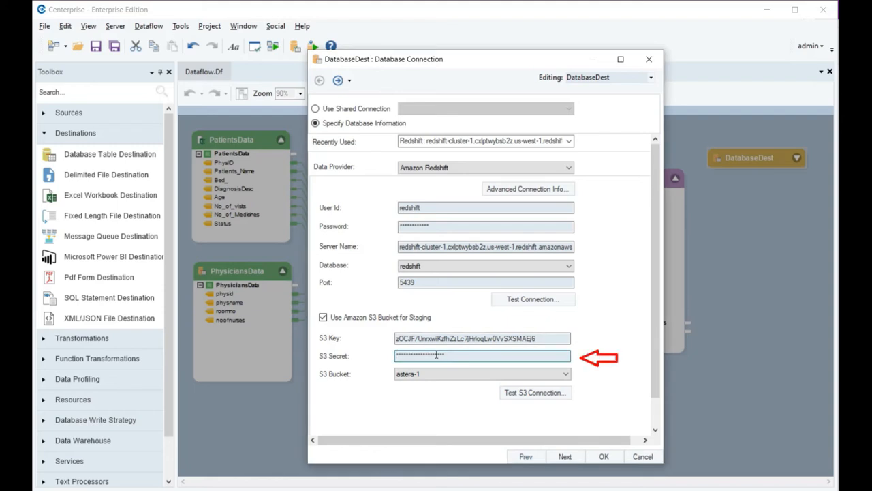
click(566, 373)
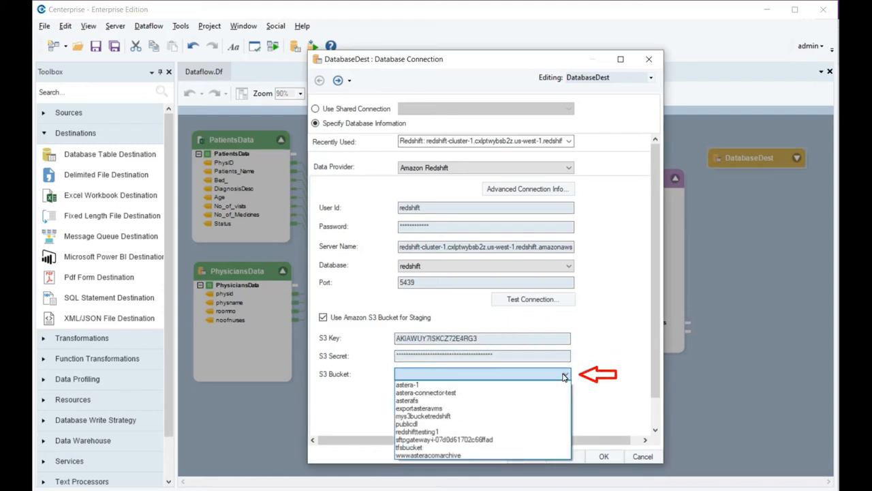
click(550, 385)
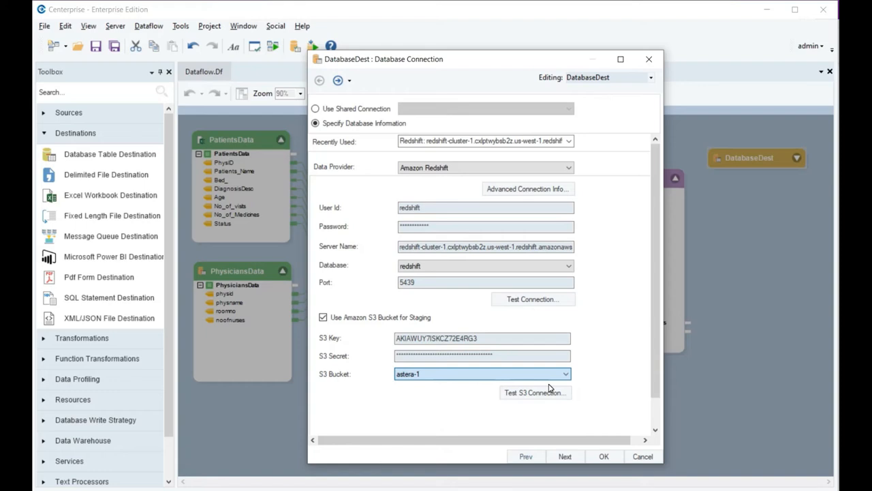
click(556, 392)
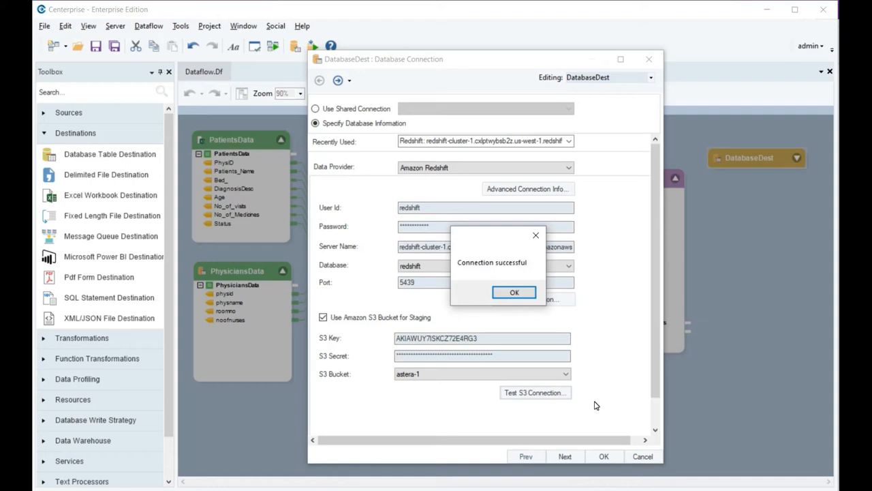
click(514, 293)
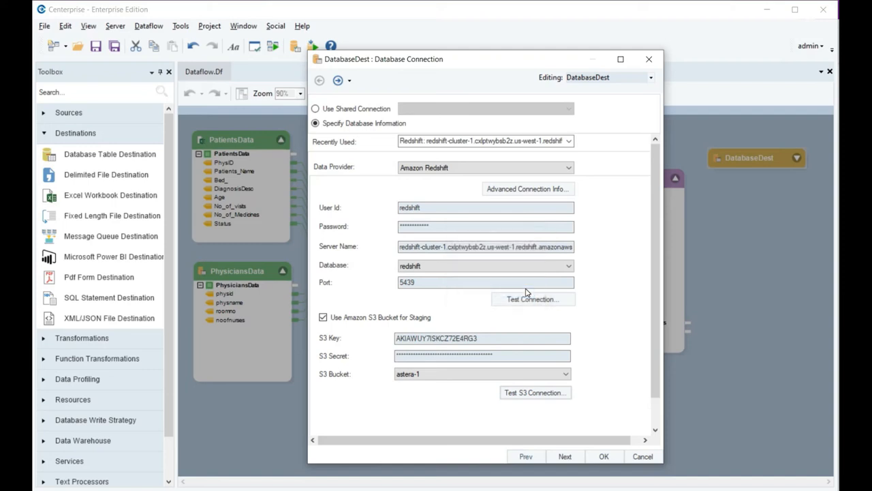
Create/replace a new table named AnnDevonPatients with bulk insert batch size 1000.
click(567, 456)
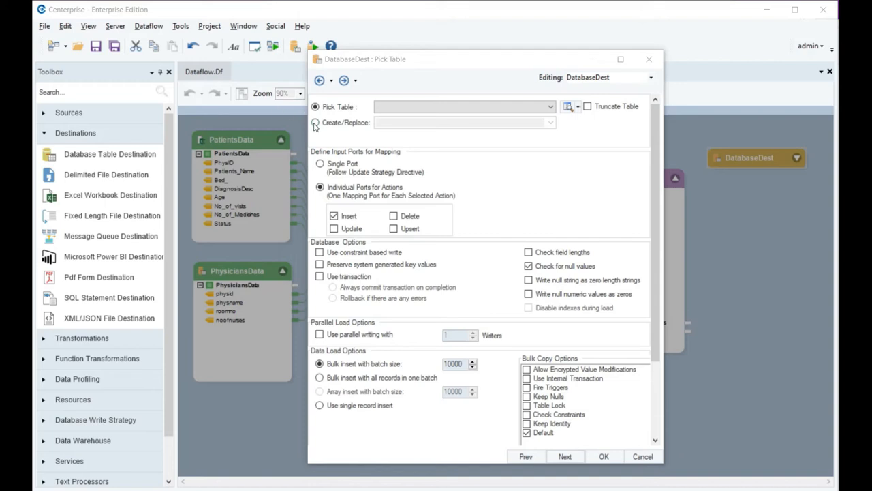
click(315, 123)
click(384, 125)
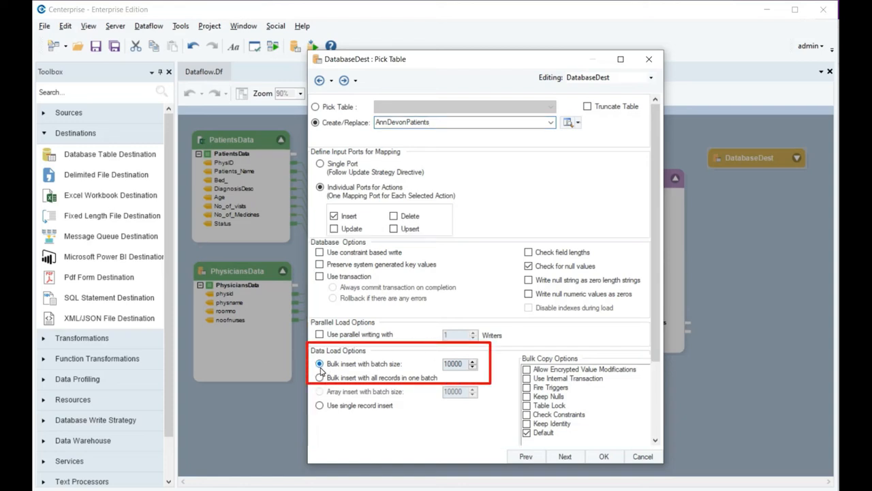
click(464, 363)
key(BackSpace)
click(565, 456)
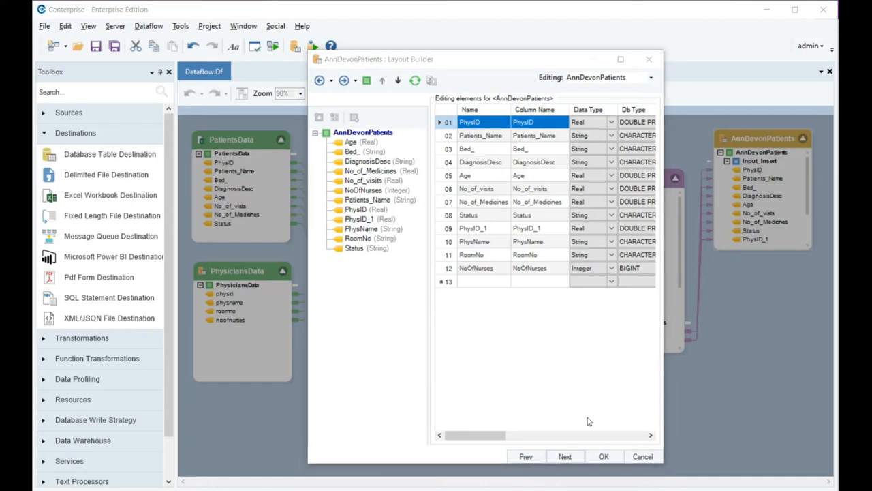
Step through Config Parameters and General Options and apply the AnnDevonPatients destination settings.
click(565, 455)
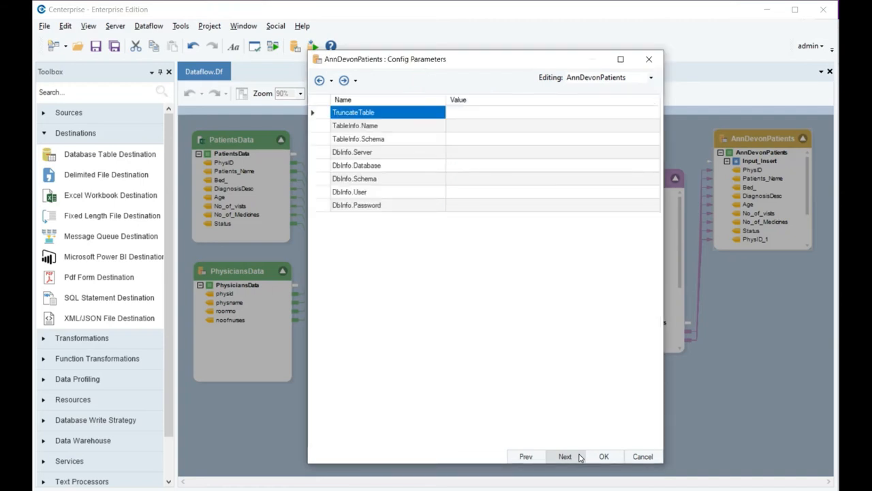
click(580, 456)
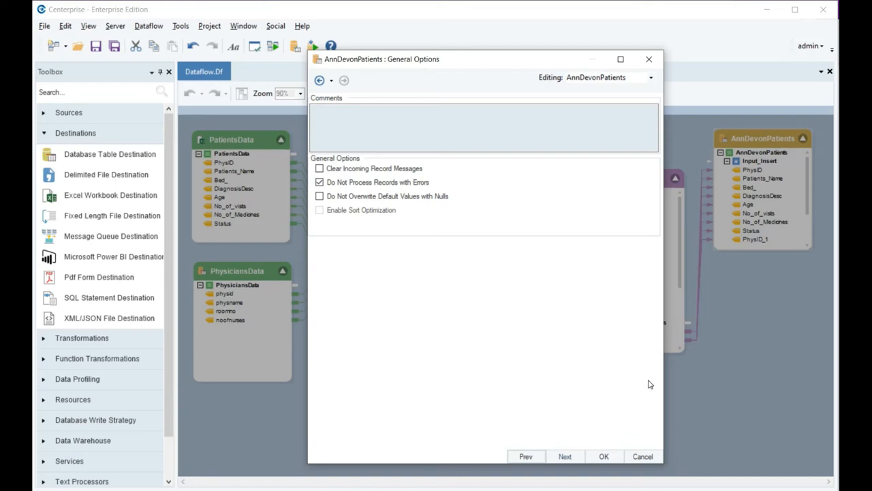
click(616, 459)
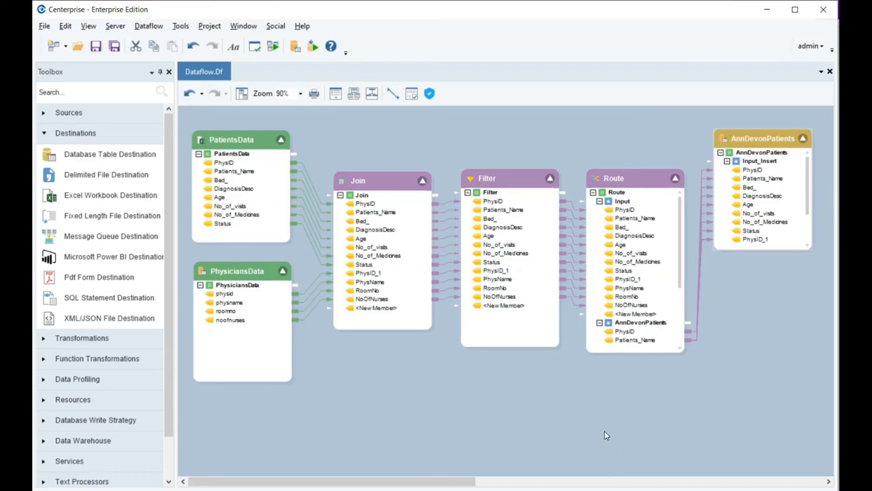
Place a second Database Table Destination below AnnDevonPatients, using the saved Redshift connection.
drag(130, 154, 360, 351)
drag(724, 315, 720, 294)
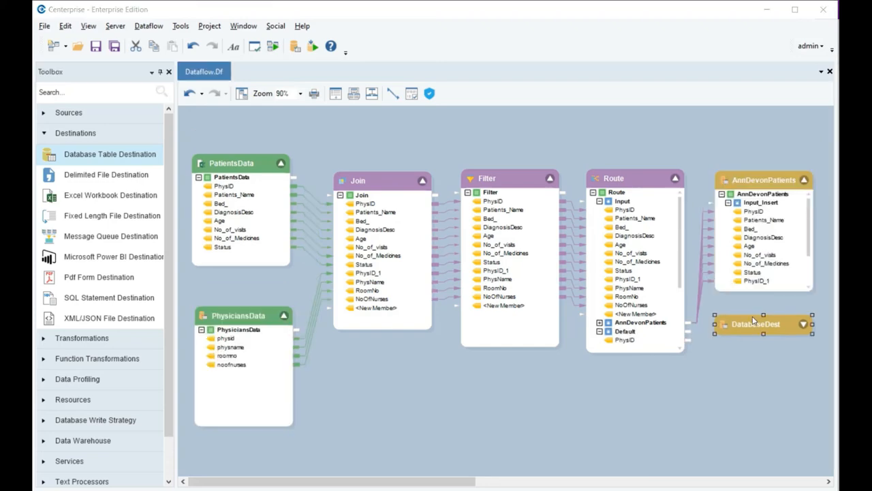
double_click(754, 323)
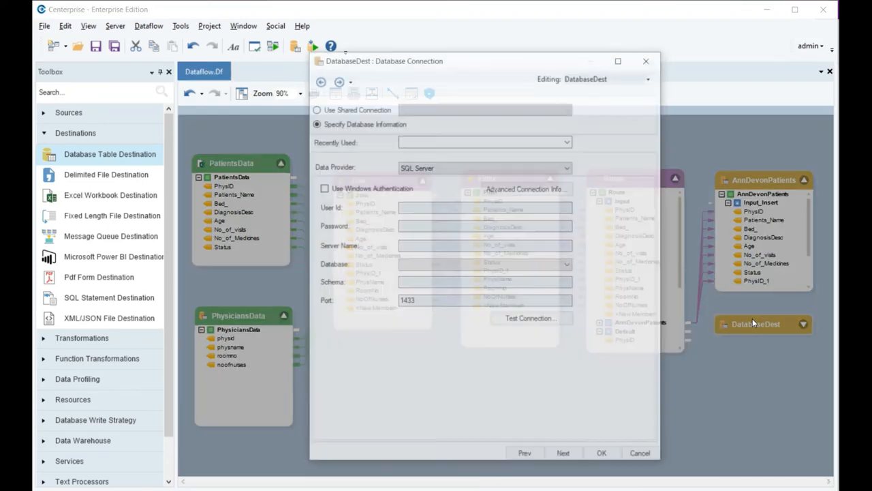
click(570, 142)
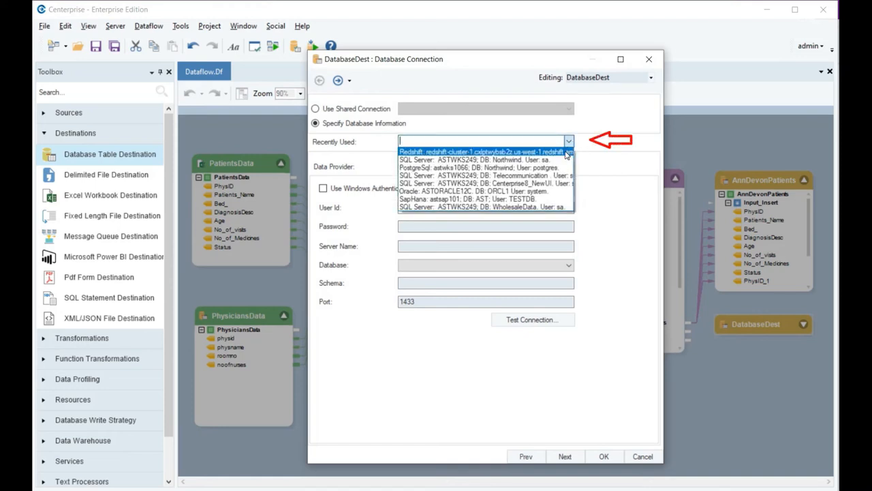
click(566, 152)
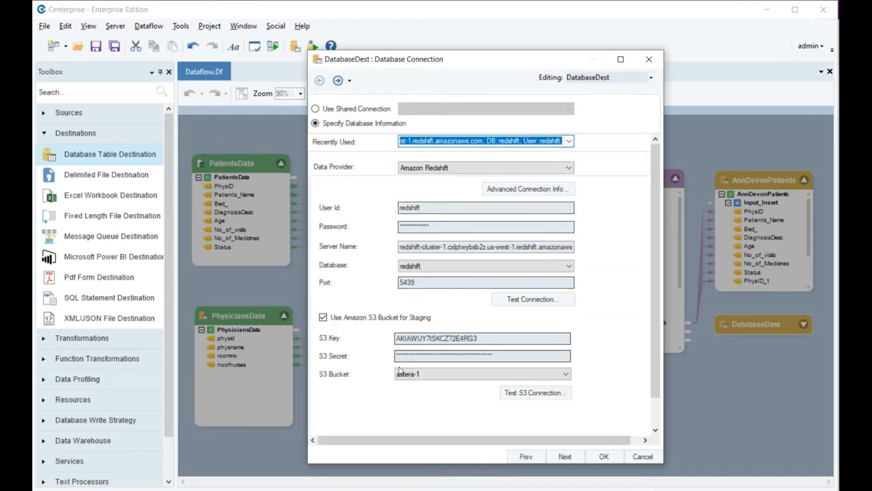
Create a new PatientsInProgress table for the second destination with bulk insert batch size 1000.
click(578, 462)
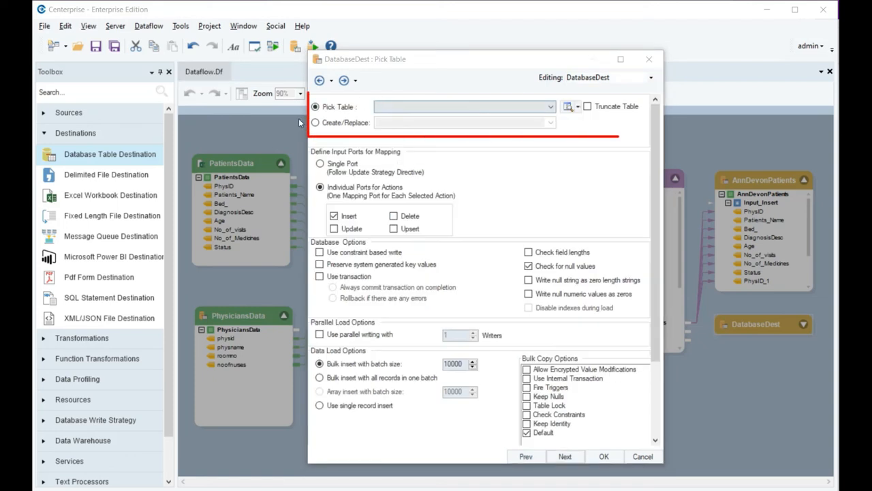
click(315, 123)
click(385, 121)
text(PatientsInPro)
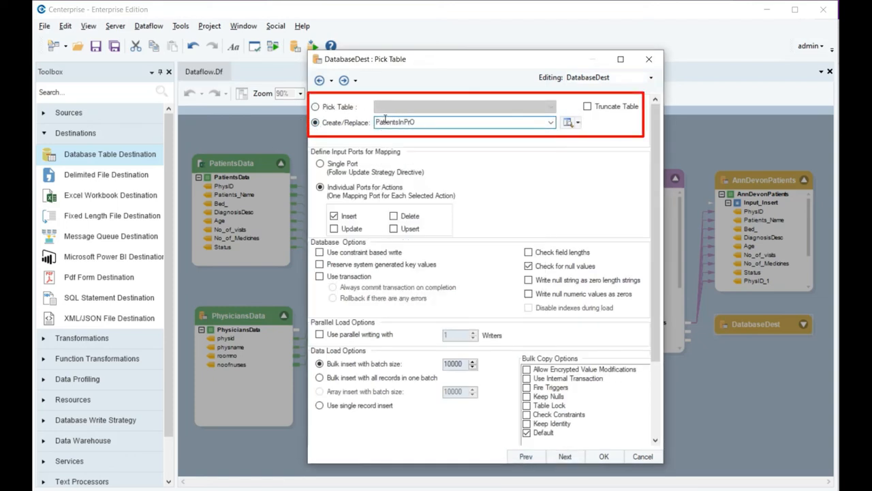
text(gress)
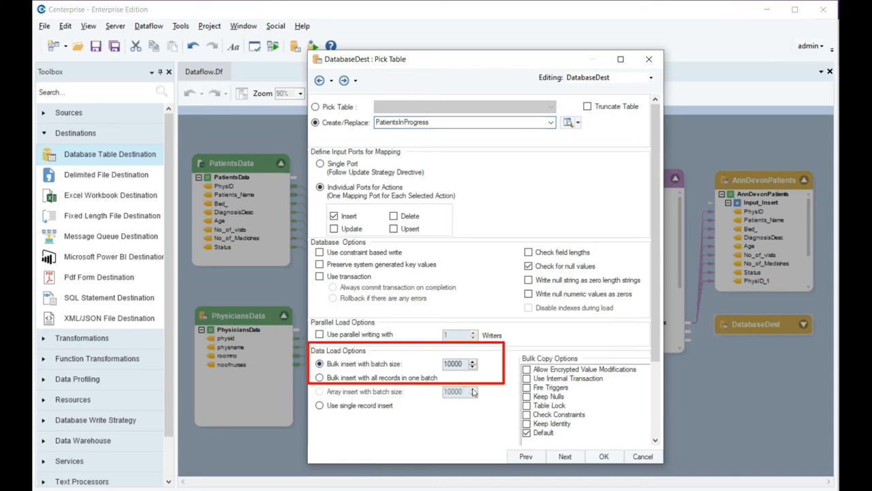
click(463, 363)
key(BackSpace)
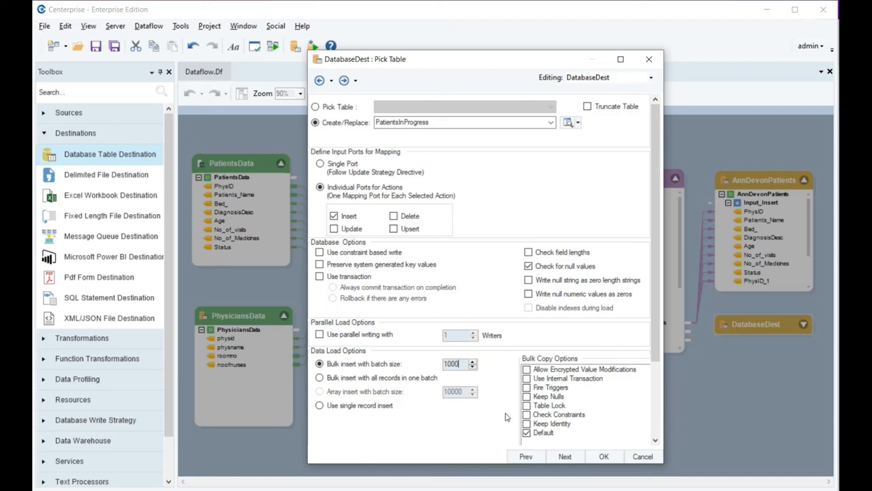
click(600, 462)
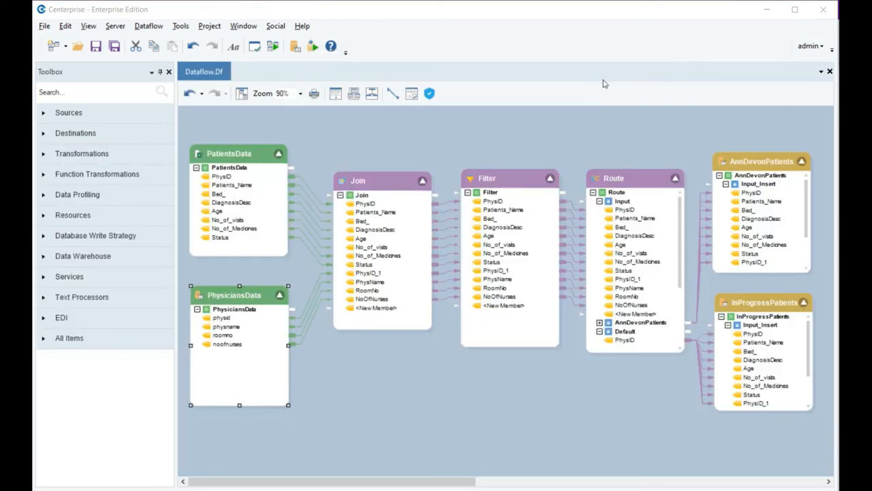
Run the dataflow and preview the 20 records output to AnnDevonPatients.
click(274, 51)
click(275, 50)
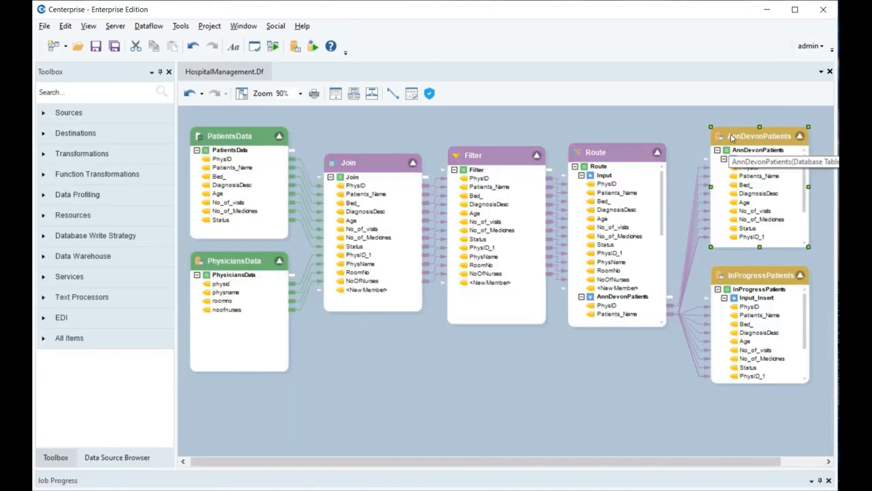
right_click(721, 141)
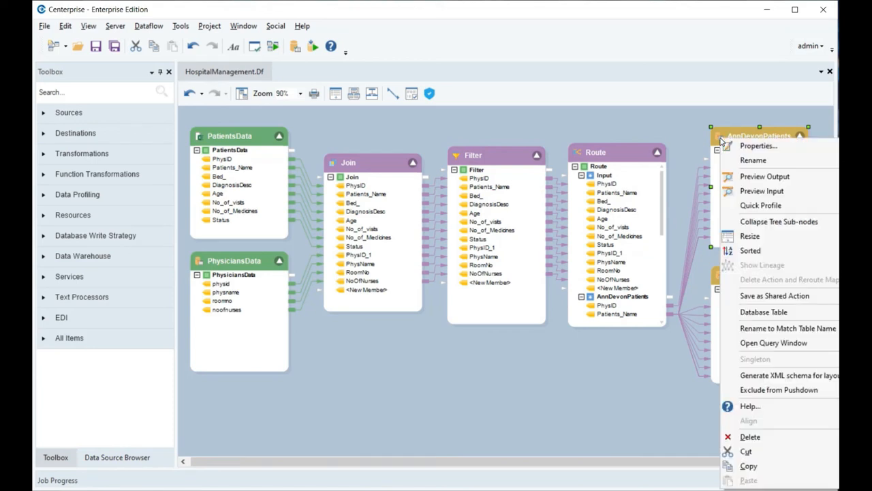
click(746, 177)
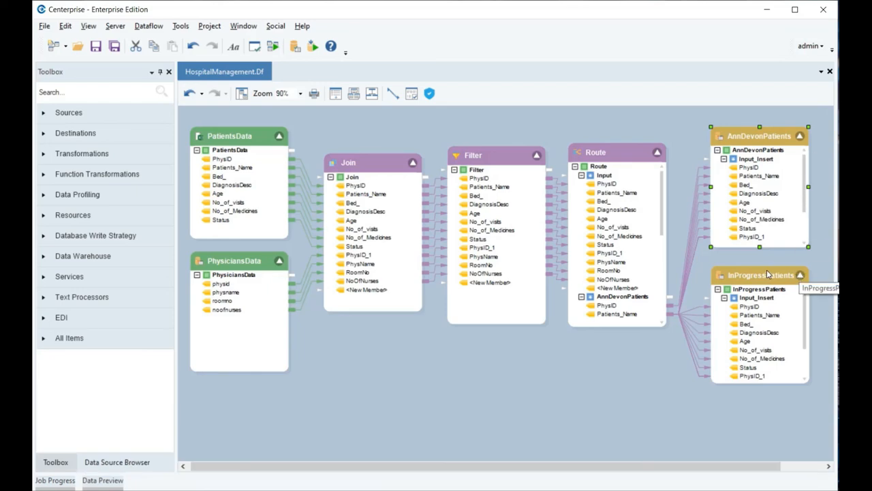
right_click(766, 269)
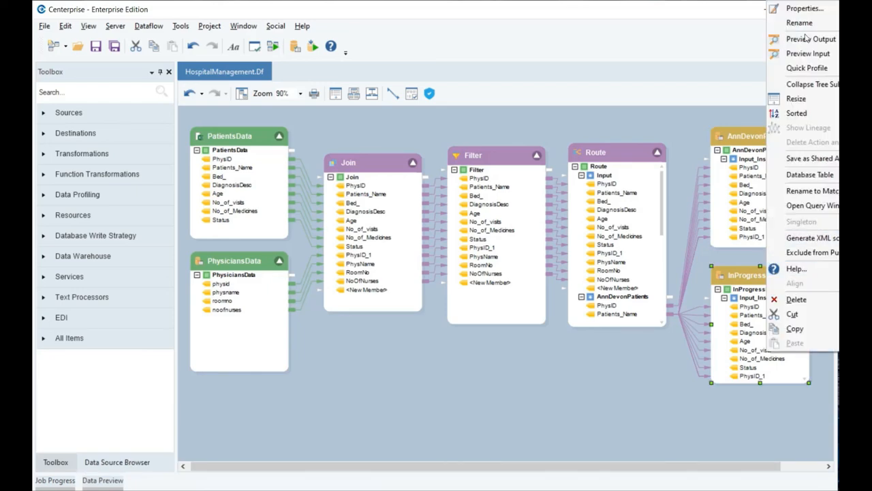
Browse the 109 InProgressPatients output records, then return to the dataflow diagram.
click(806, 39)
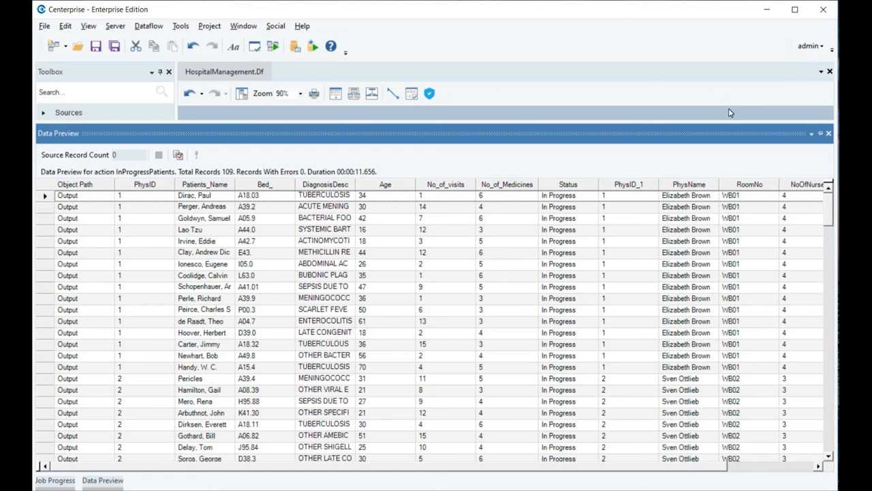
drag(830, 202, 830, 254)
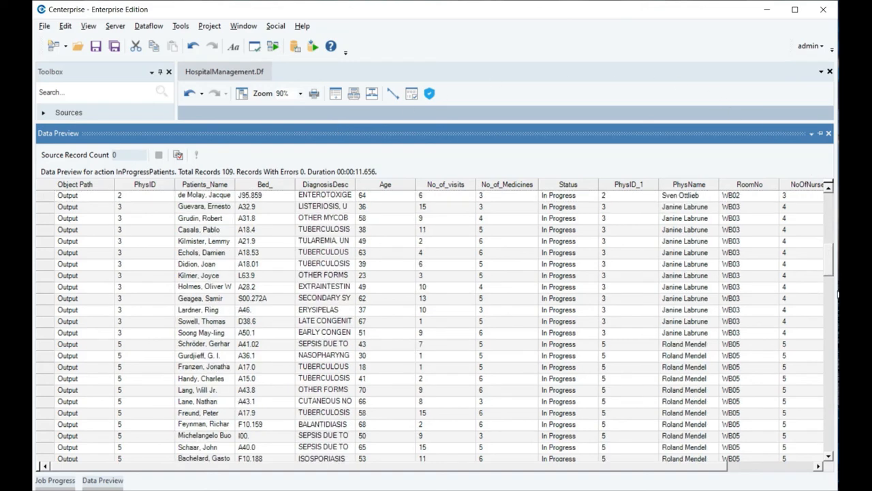
click(790, 114)
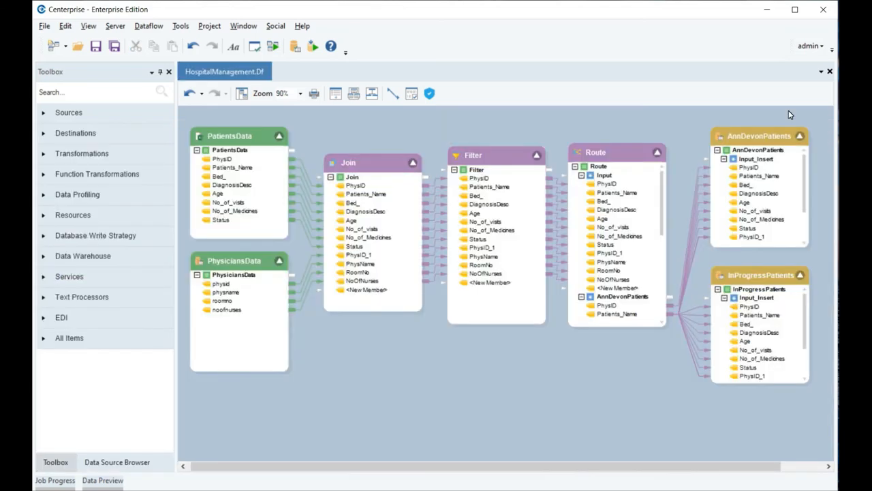